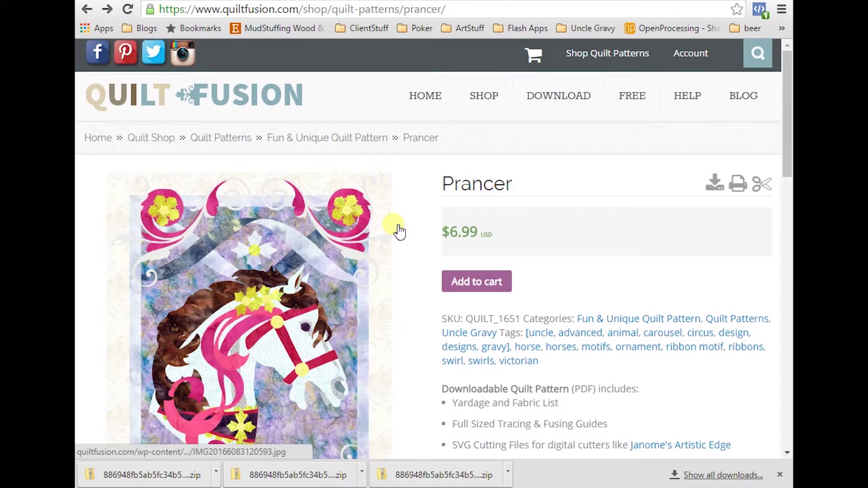
# - Scroll down through the Carousel pattern PDF toward its cutting-files section
pyautogui.moveTo(787, 97); pyautogui.dragTo(787, 117)
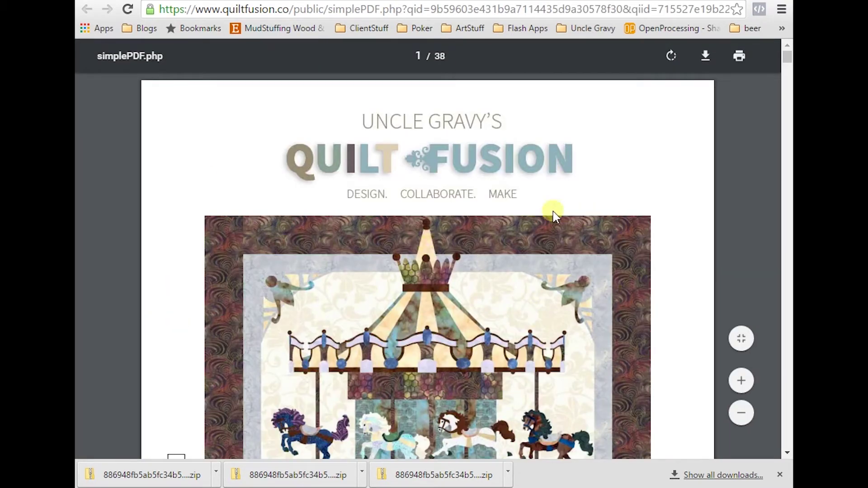
pyautogui.click(785, 274)
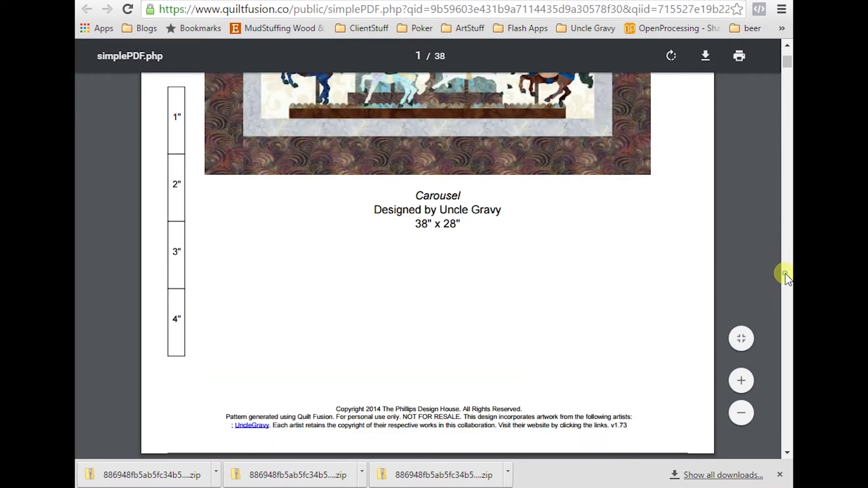
pyautogui.scroll(-5, 488, 322)
pyautogui.scroll(-5, 489, 321)
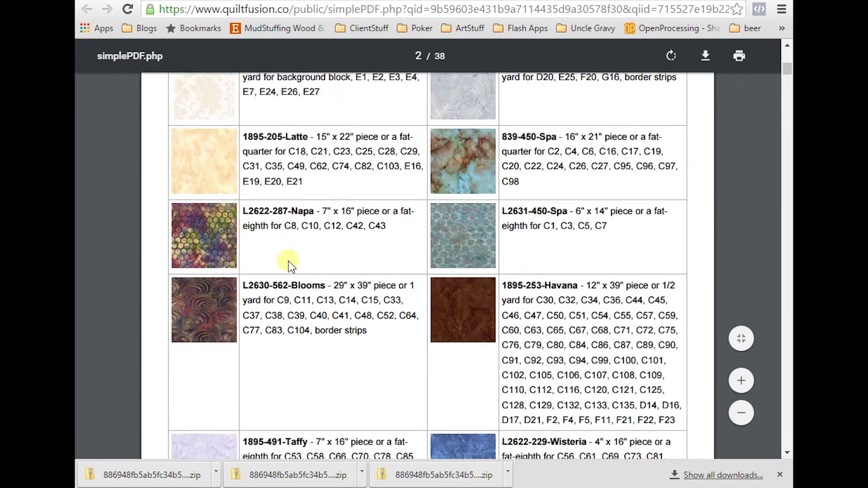
pyautogui.scroll(5, 436, 304)
pyautogui.scroll(-15, 436, 304)
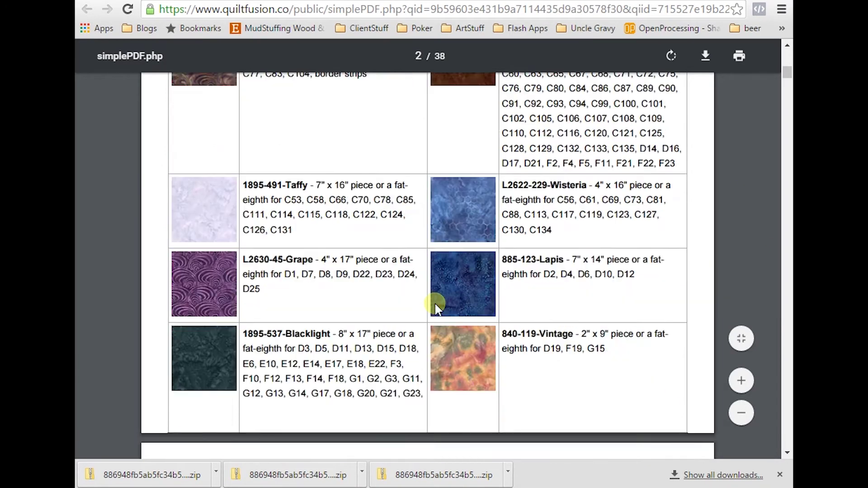
pyautogui.scroll(-14, 435, 303)
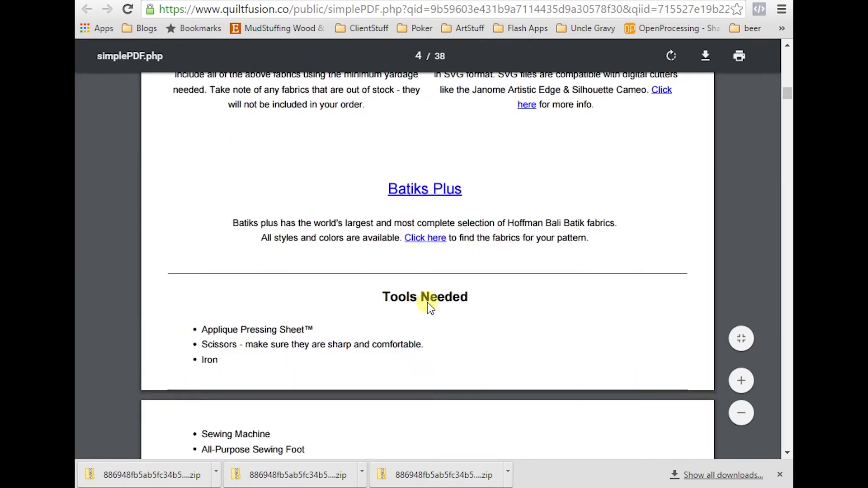
# - Download the SVG cutting-files ZIP from the CUTTING FILES button and open it
pyautogui.scroll(6, 427, 302)
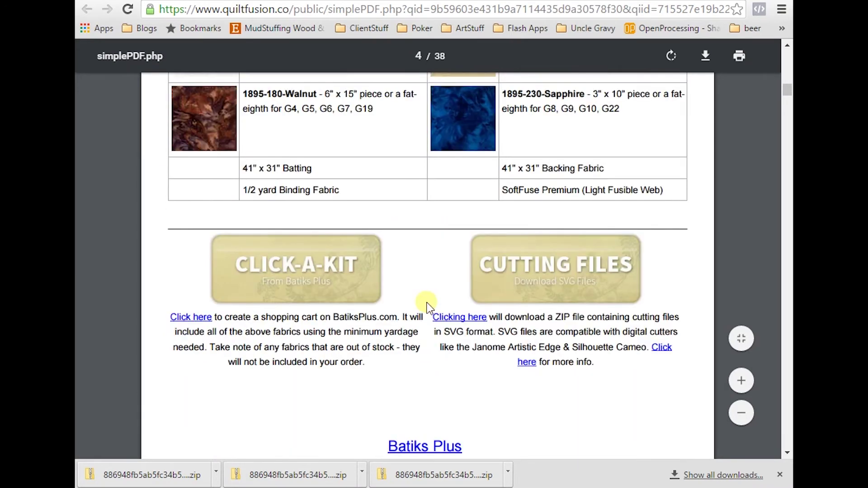
pyautogui.click(574, 274)
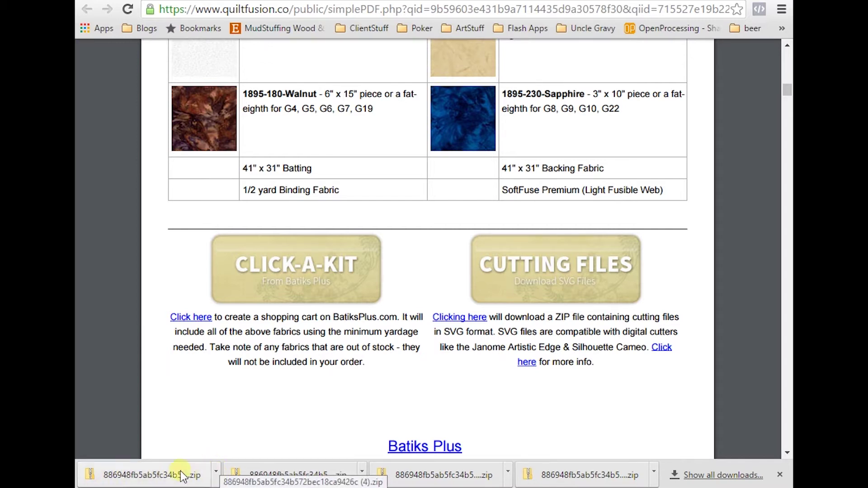
pyautogui.click(165, 473)
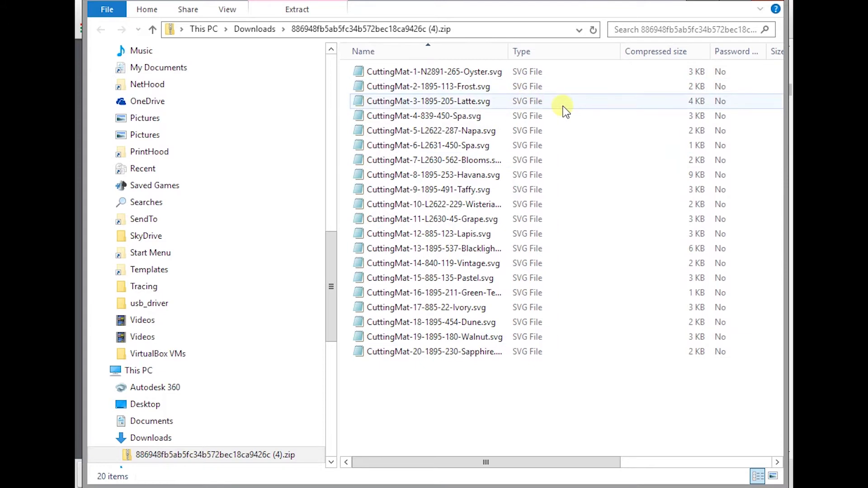
# - Start Extract all with the Desktop as destination, then close the dialog without extracting
pyautogui.click(300, 9)
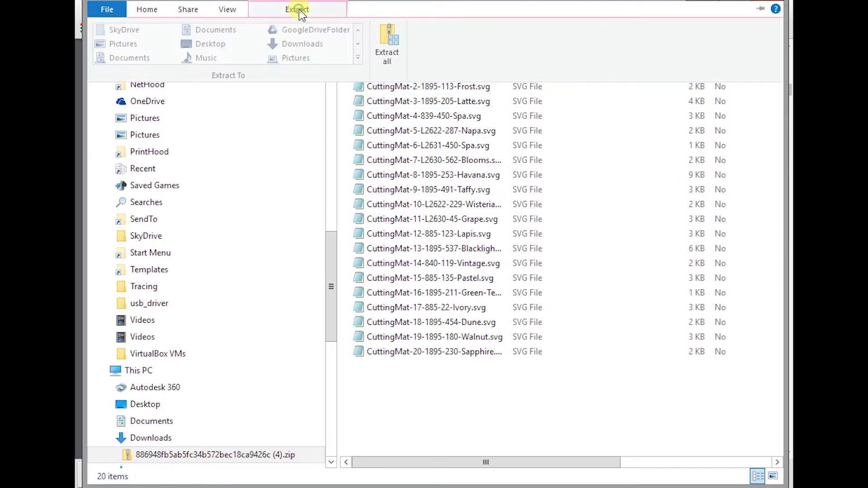
pyautogui.click(392, 38)
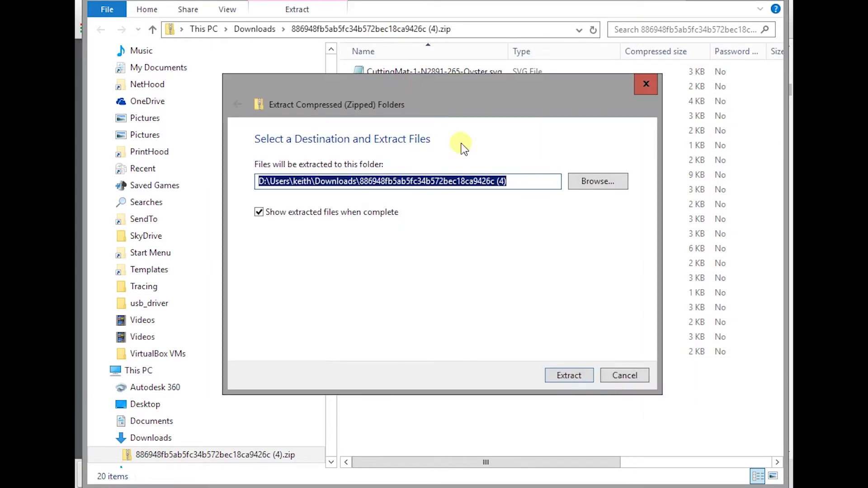
pyautogui.click(615, 184)
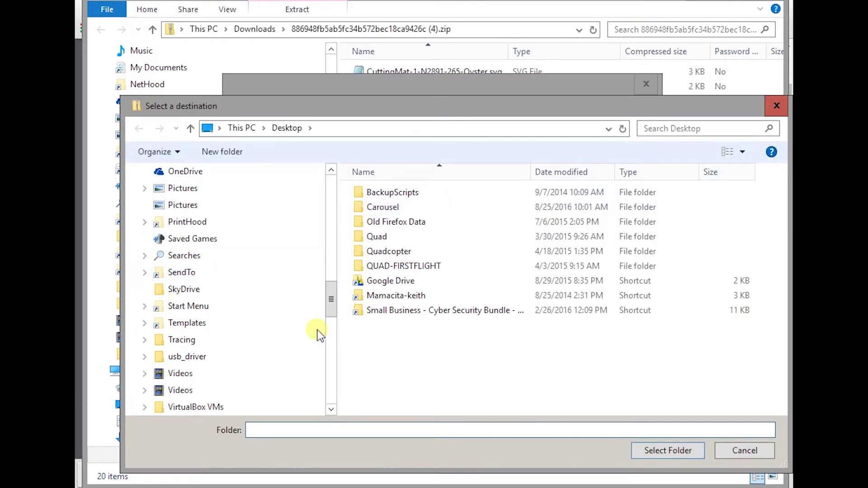
pyautogui.moveTo(330, 300); pyautogui.dragTo(330, 181)
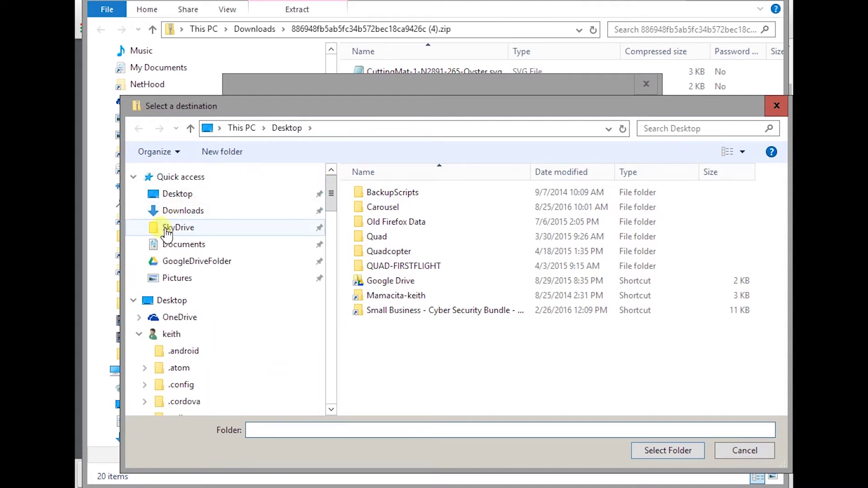
pyautogui.click(174, 195)
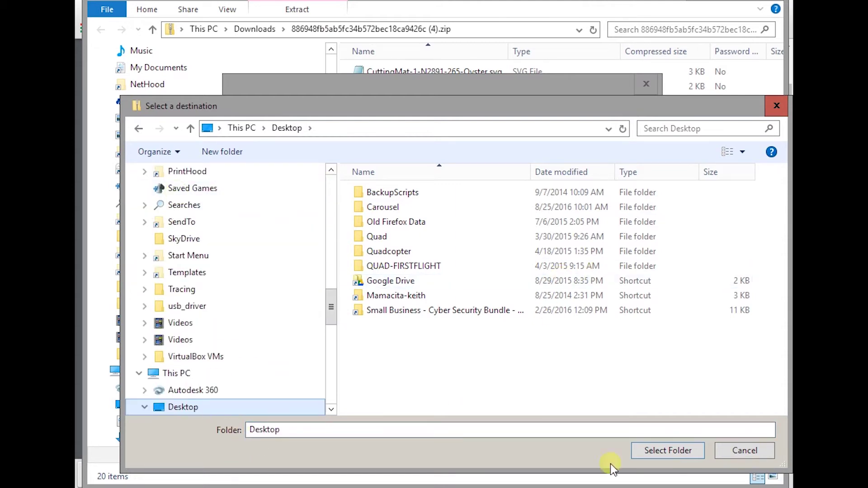
pyautogui.click(687, 451)
pyautogui.click(646, 85)
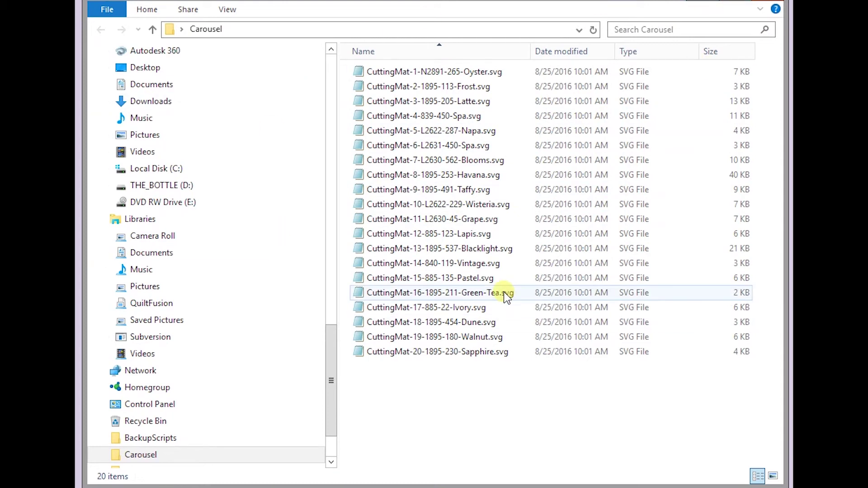
# - Switch from File Explorer to the Creative DRAWings SimpleCut program
pyautogui.click(382, 482)
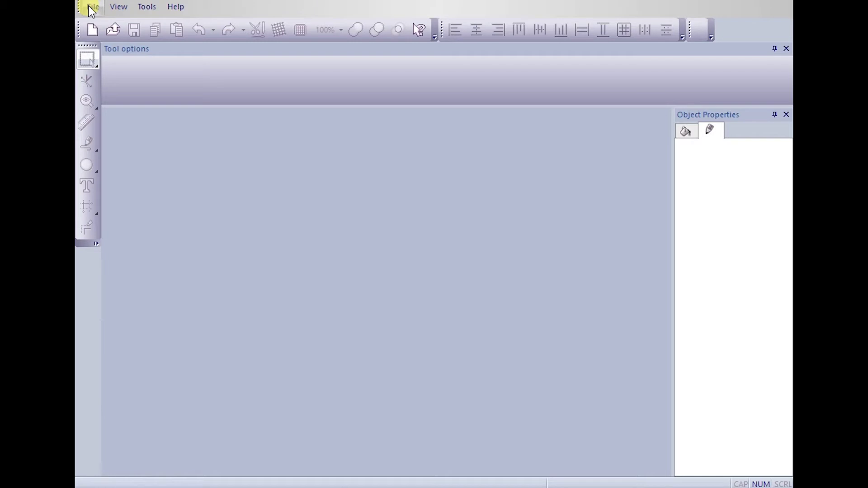
# - Start a new design with the Cut technique and advance to the artwork page
pyautogui.click(94, 30)
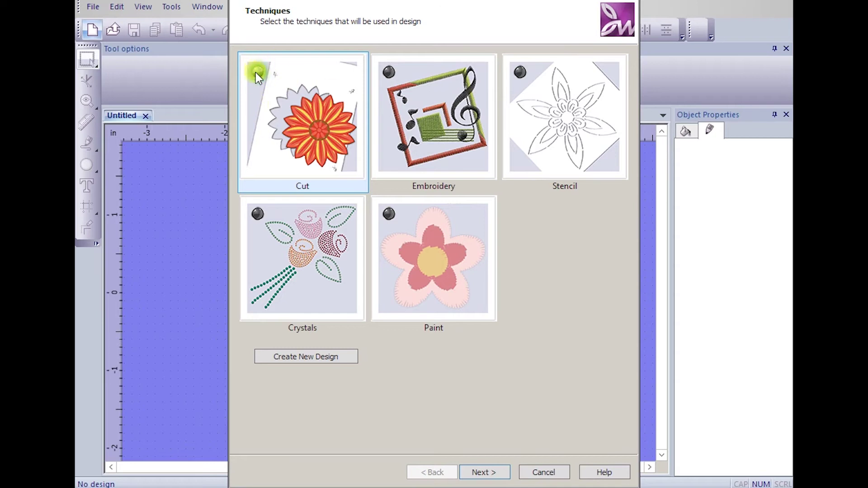
pyautogui.click(257, 73)
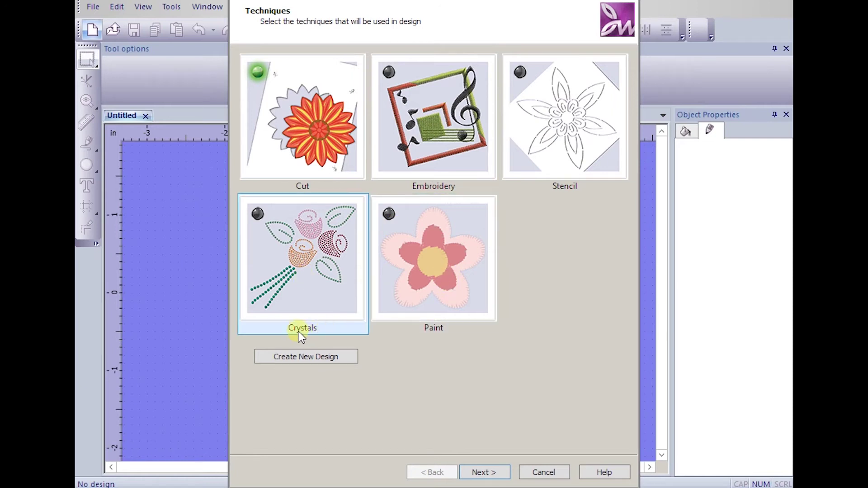
pyautogui.click(258, 72)
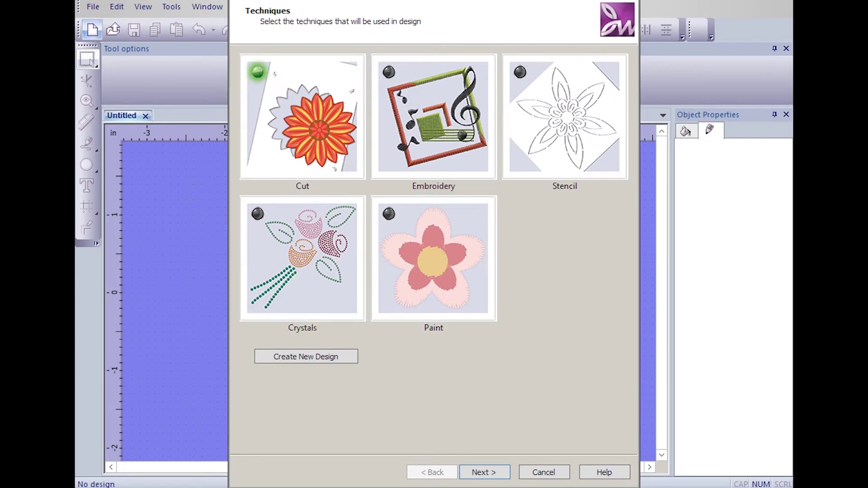
pyautogui.click(485, 470)
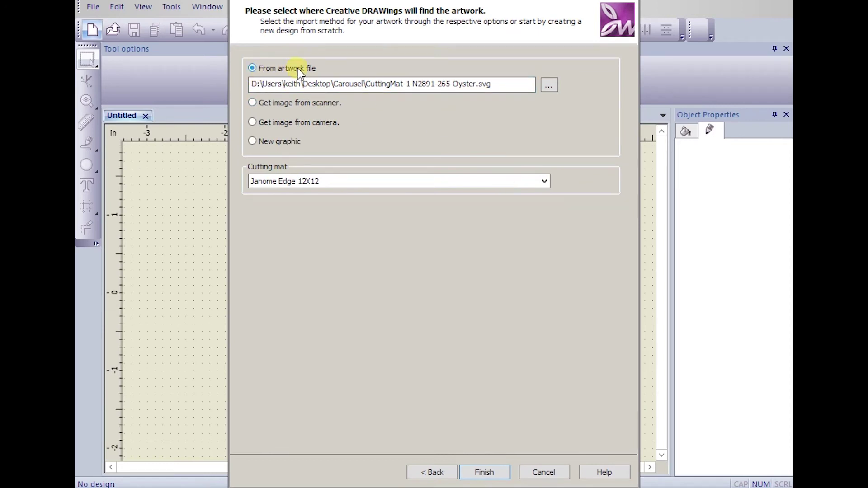
# - Pick CuttingMat-1-N2891-265-Oyster.svg from the Desktop Carousel folder as the artwork
pyautogui.click(535, 90)
pyautogui.click(549, 85)
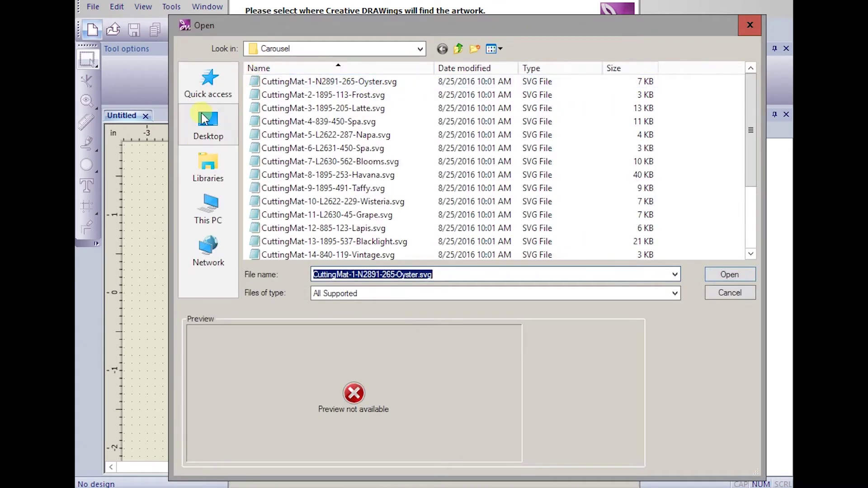
pyautogui.click(217, 133)
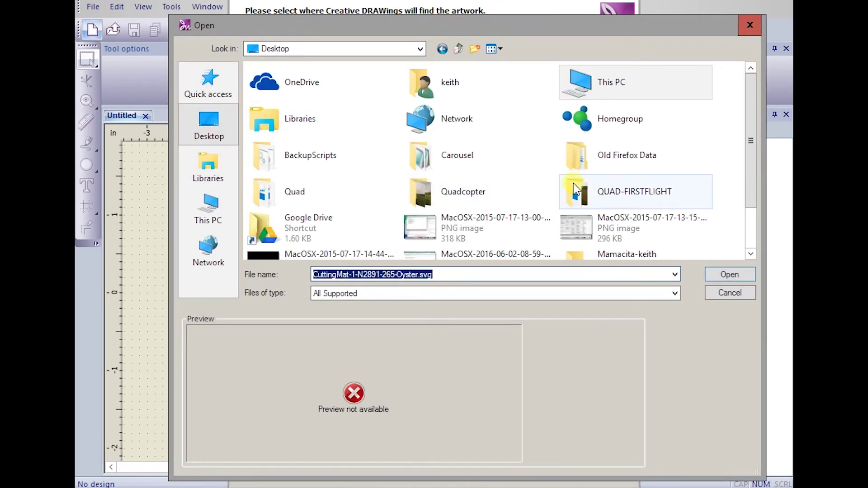
pyautogui.doubleClick(434, 153)
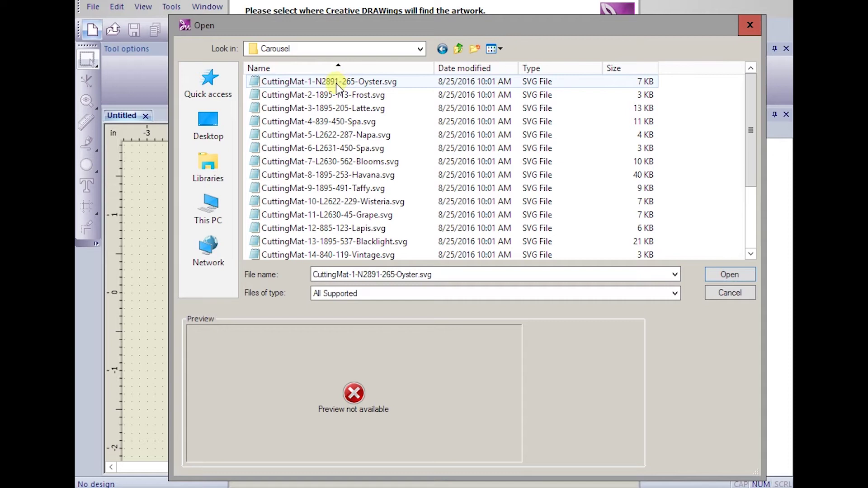
pyautogui.click(374, 85)
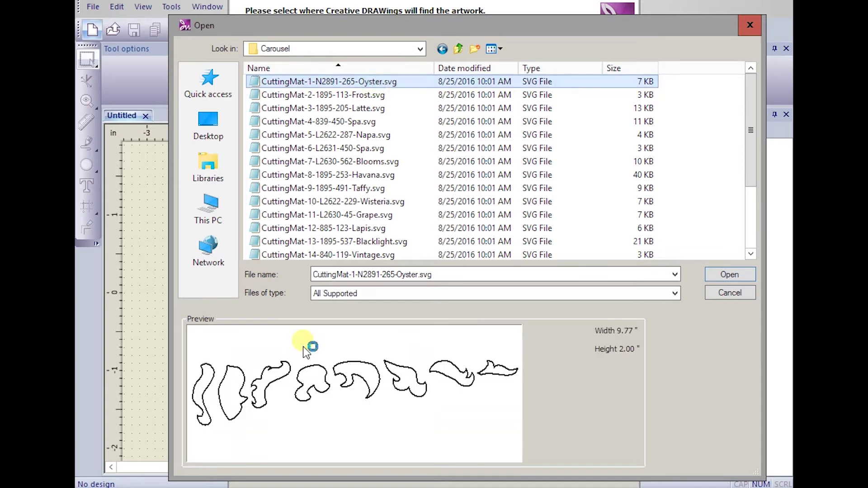
pyautogui.click(722, 277)
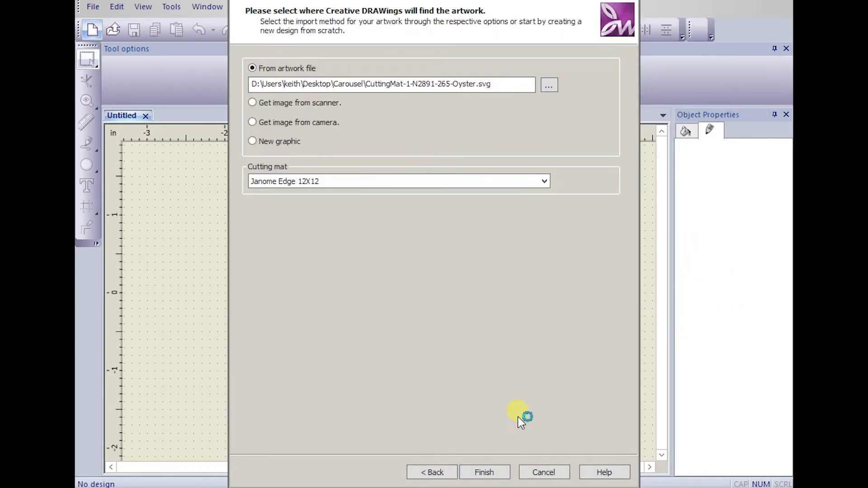
# - Keep the Janome Edge 12X12 cutting mat and finish importing the shapes
pyautogui.click(277, 182)
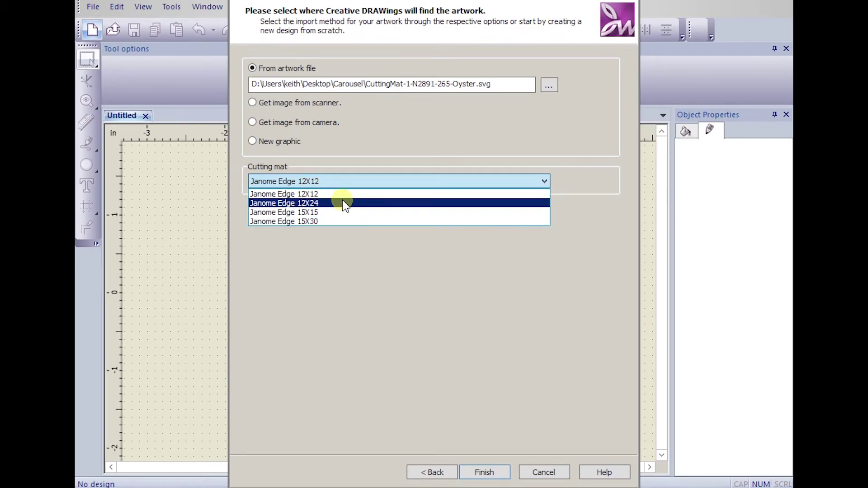
pyautogui.click(314, 196)
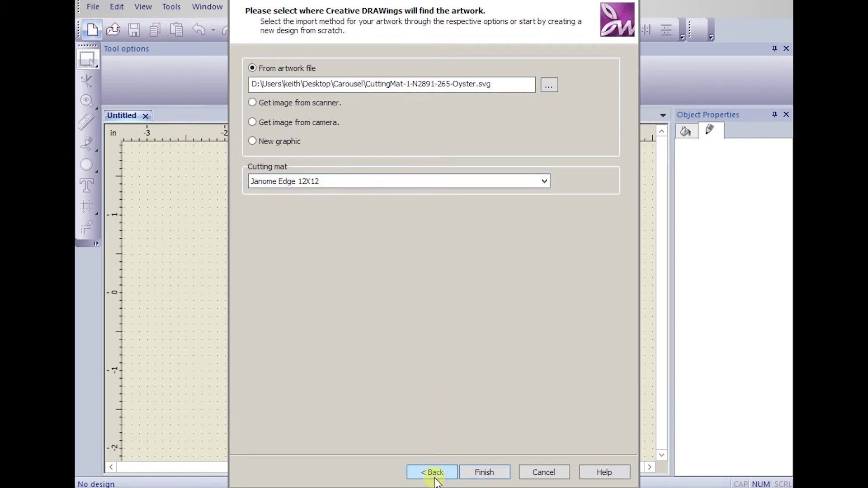
pyautogui.click(485, 473)
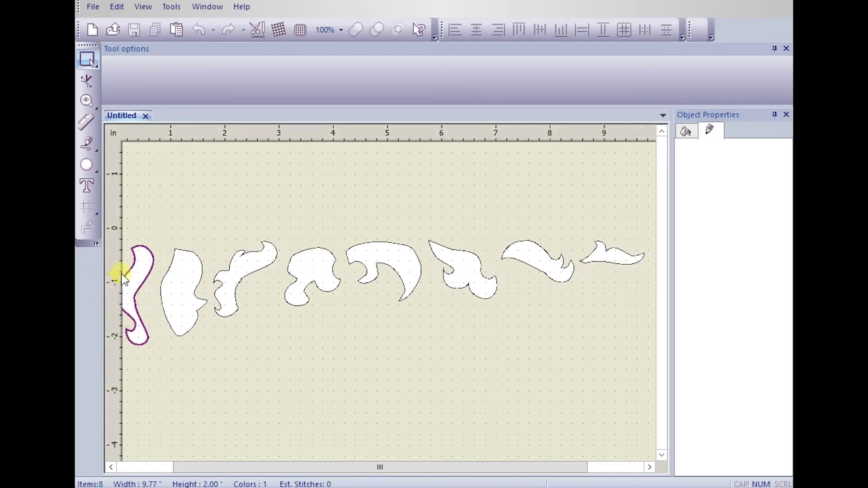
# - Nest the first four shapes together at the left, rotating the third to fit
pyautogui.moveTo(141, 273); pyautogui.dragTo(181, 283)
pyautogui.click(179, 283)
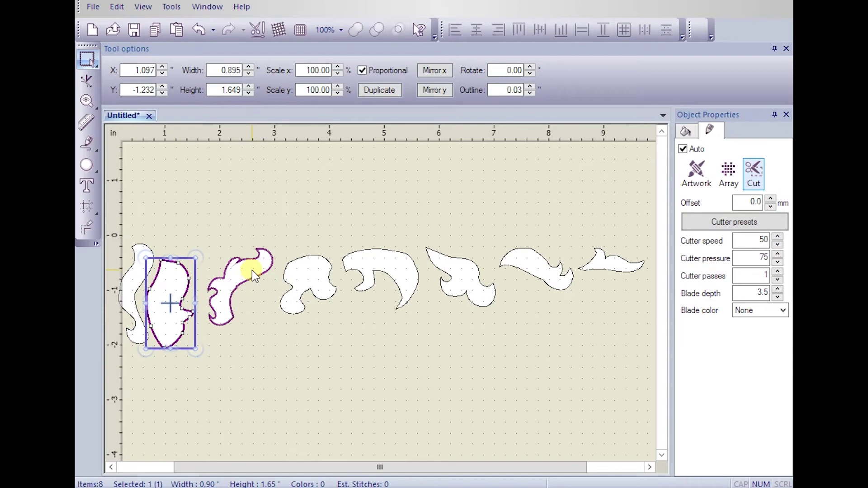
pyautogui.moveTo(251, 270); pyautogui.dragTo(259, 375)
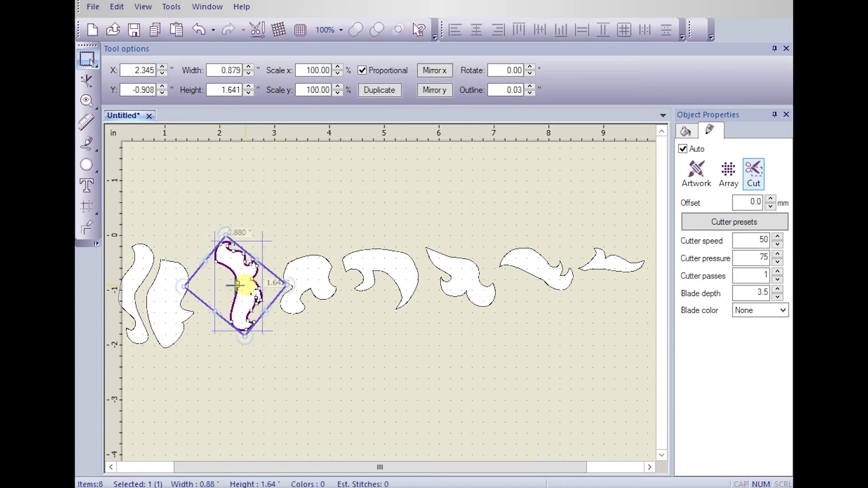
pyautogui.moveTo(246, 277); pyautogui.dragTo(212, 273)
pyautogui.click(325, 268)
pyautogui.moveTo(329, 270); pyautogui.dragTo(229, 355)
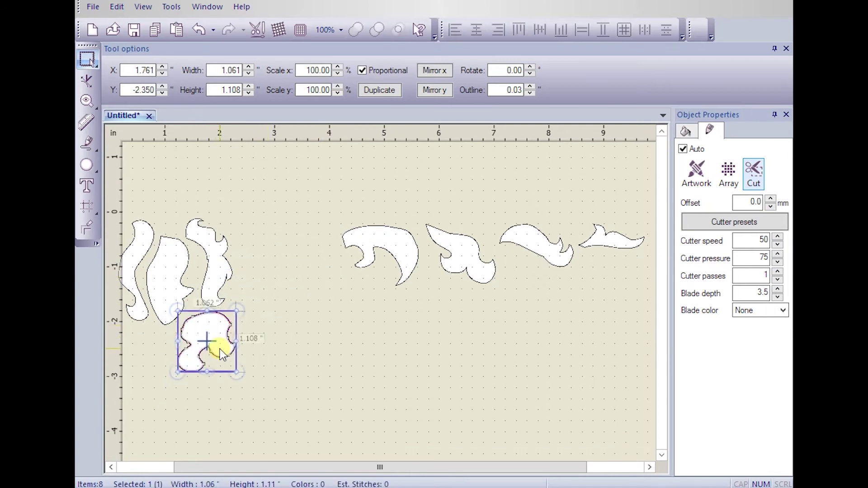
# - Rotate the fifth shape about 62 degrees and pack it and the sixth into the group
pyautogui.click(400, 235)
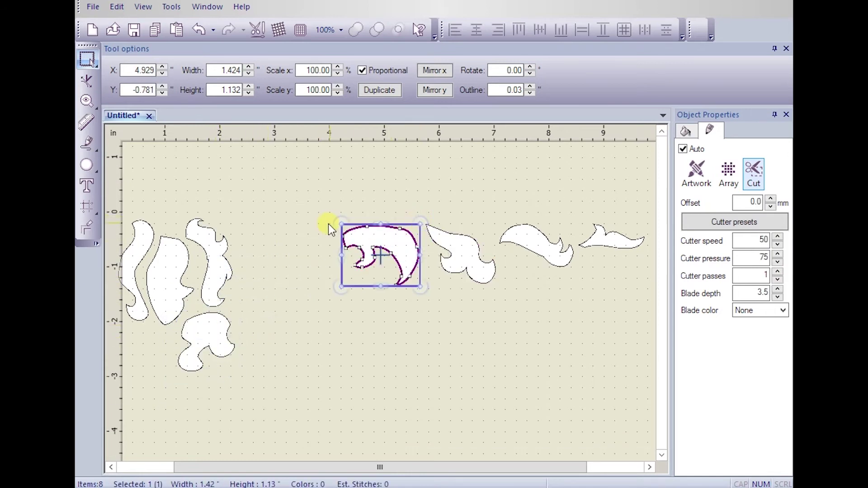
pyautogui.moveTo(341, 224); pyautogui.dragTo(380, 195)
pyautogui.moveTo(384, 249); pyautogui.dragTo(256, 311)
pyautogui.click(463, 254)
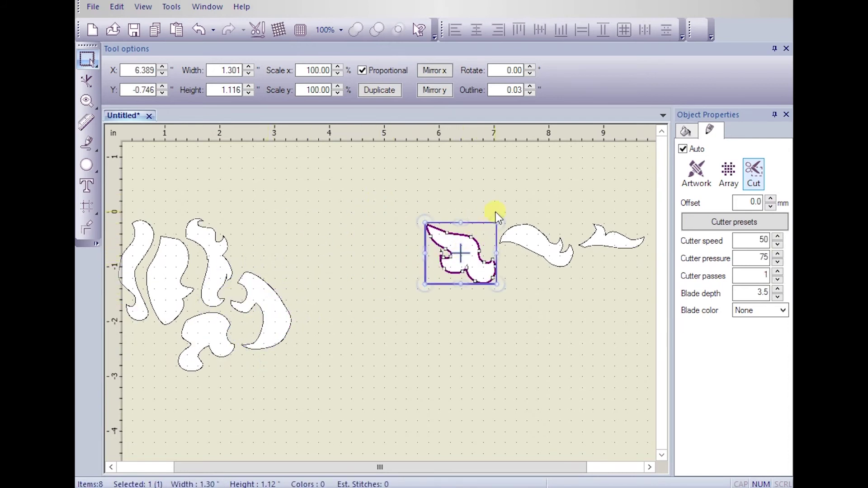
pyautogui.moveTo(480, 270); pyautogui.dragTo(294, 270)
# - Turn the tail shape a quarter turn, pack it and the wing shape in, then select all eight
pyautogui.click(518, 258)
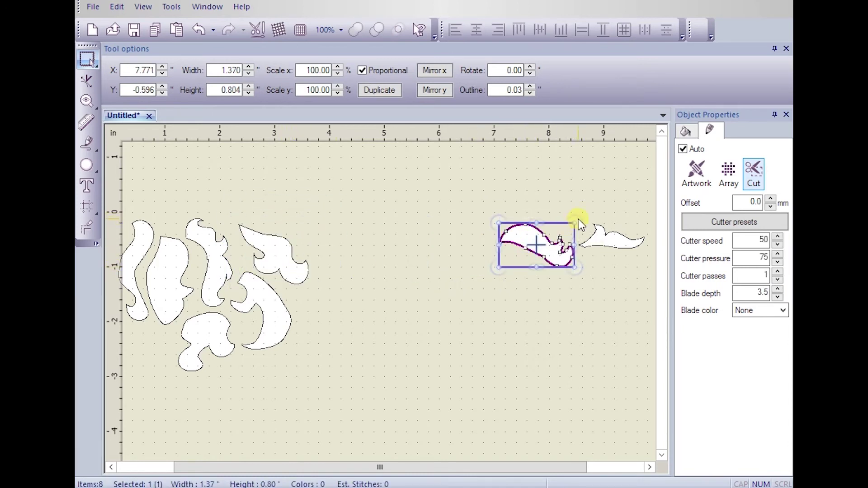
pyautogui.moveTo(576, 221); pyautogui.dragTo(558, 287)
pyautogui.moveTo(543, 226); pyautogui.dragTo(306, 311)
pyautogui.click(624, 247)
pyautogui.moveTo(624, 246); pyautogui.dragTo(159, 349)
pyautogui.scroll(2, 356, 333)
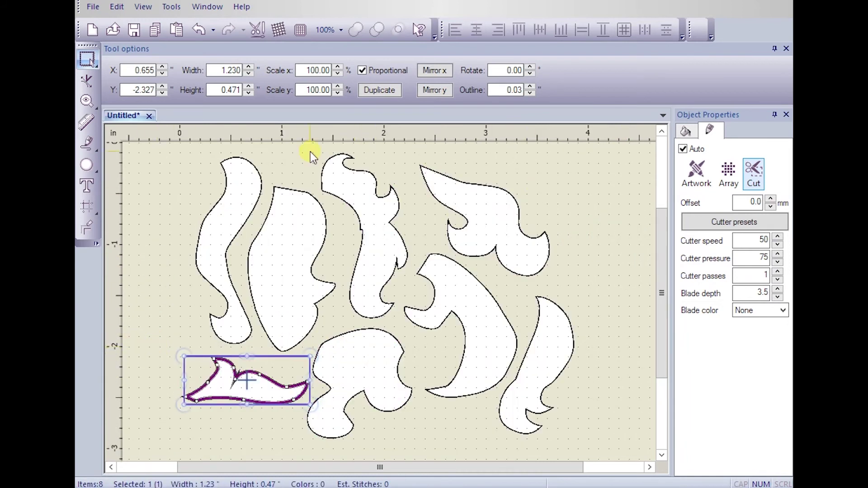
pyautogui.hotkey('ctrl', 'a')
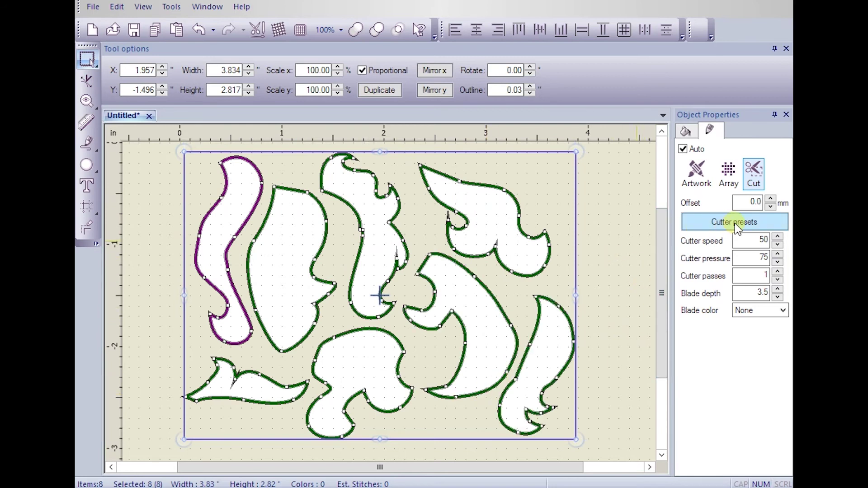
# - Apply the Edge – Fabric with Terial Magic cutter preset to the selected shapes
pyautogui.click(721, 222)
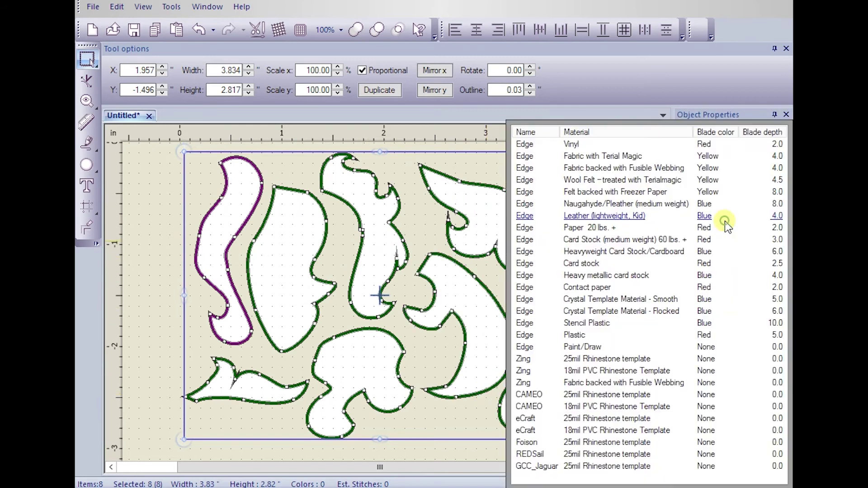
pyautogui.click(631, 157)
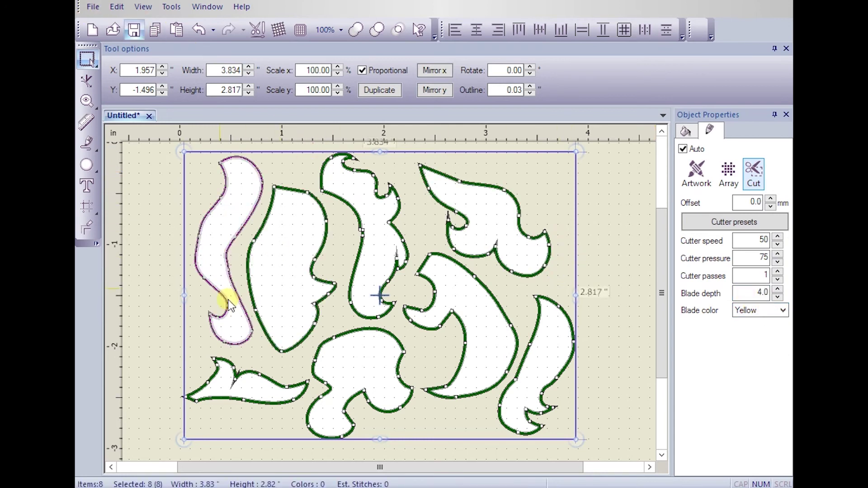
# - Open Export to Cutter via File > Export > To Cutters, dismissing the connection error
pyautogui.click(97, 8)
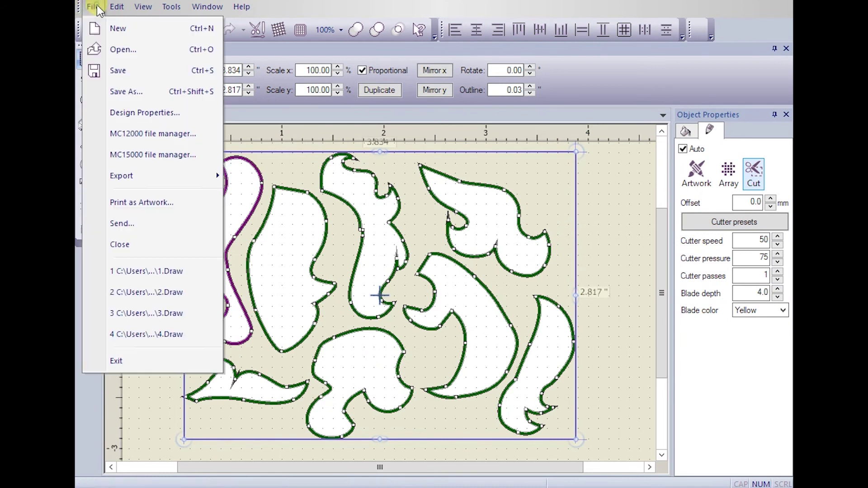
pyautogui.moveTo(206, 179)
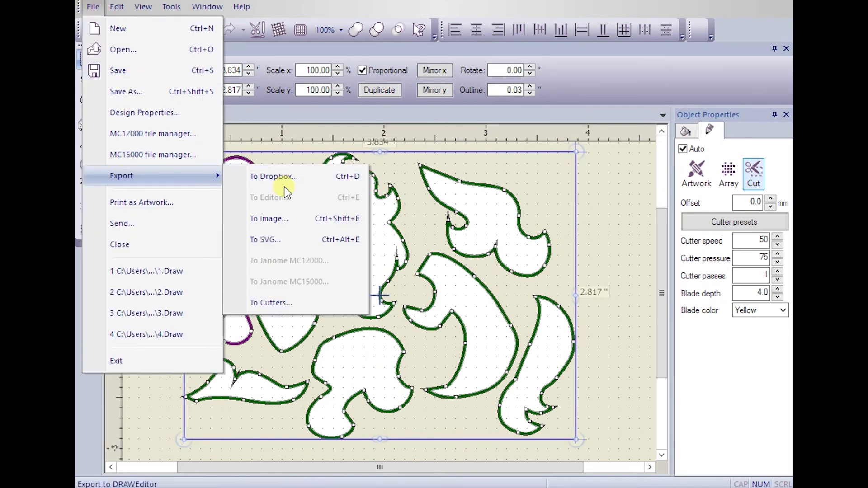
pyautogui.click(286, 302)
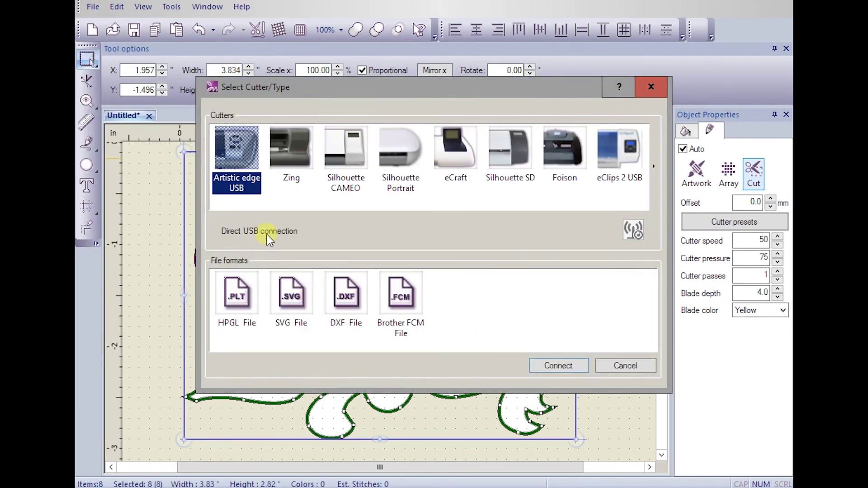
pyautogui.click(557, 365)
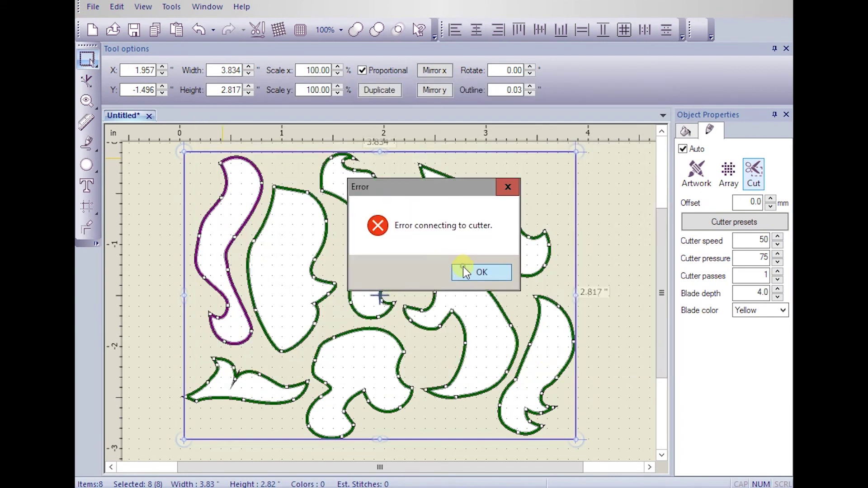
pyautogui.click(464, 270)
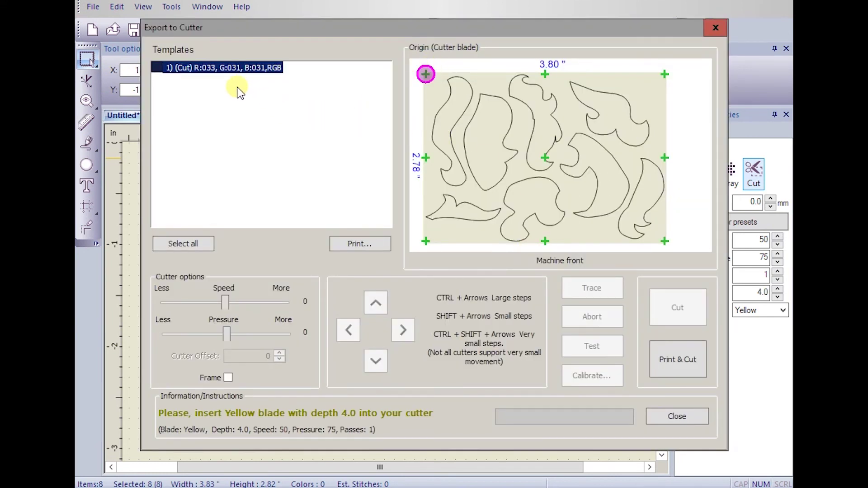